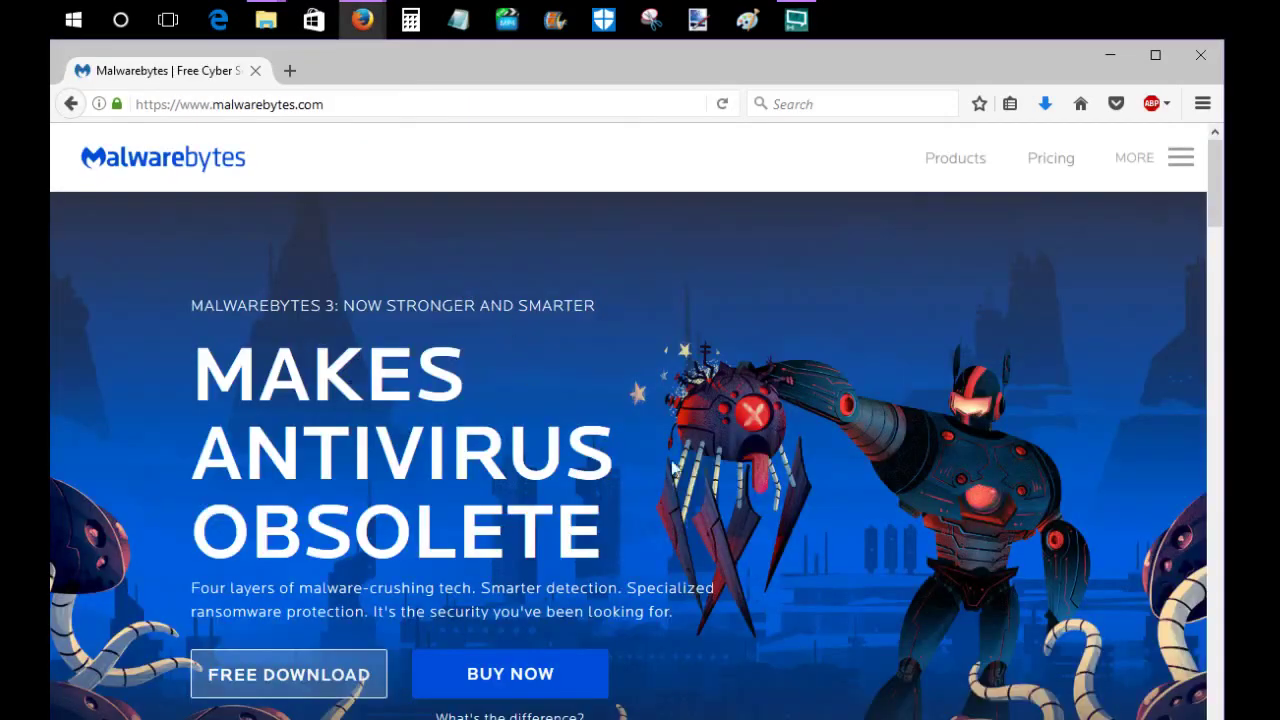
# - Request the free Malwarebytes download from the home page and cancel the prompt to save the installer
pyautogui.scroll(-2, 316, 422)
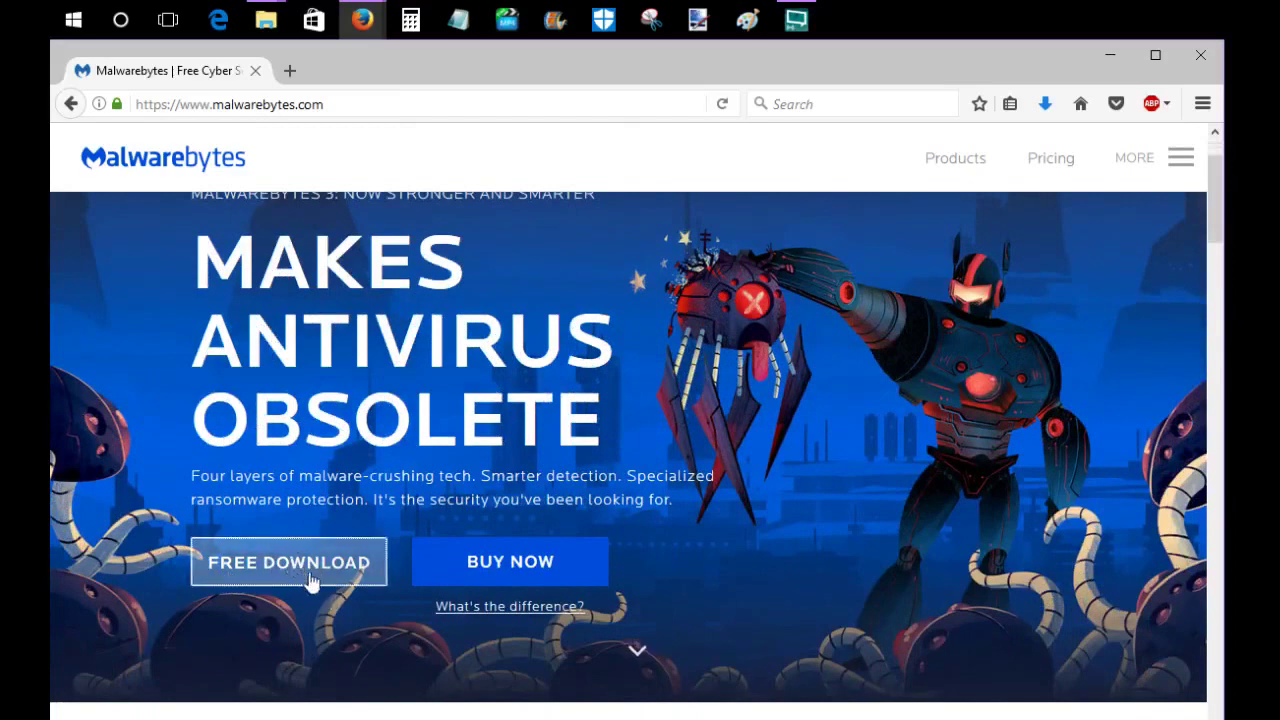
pyautogui.click(300, 572)
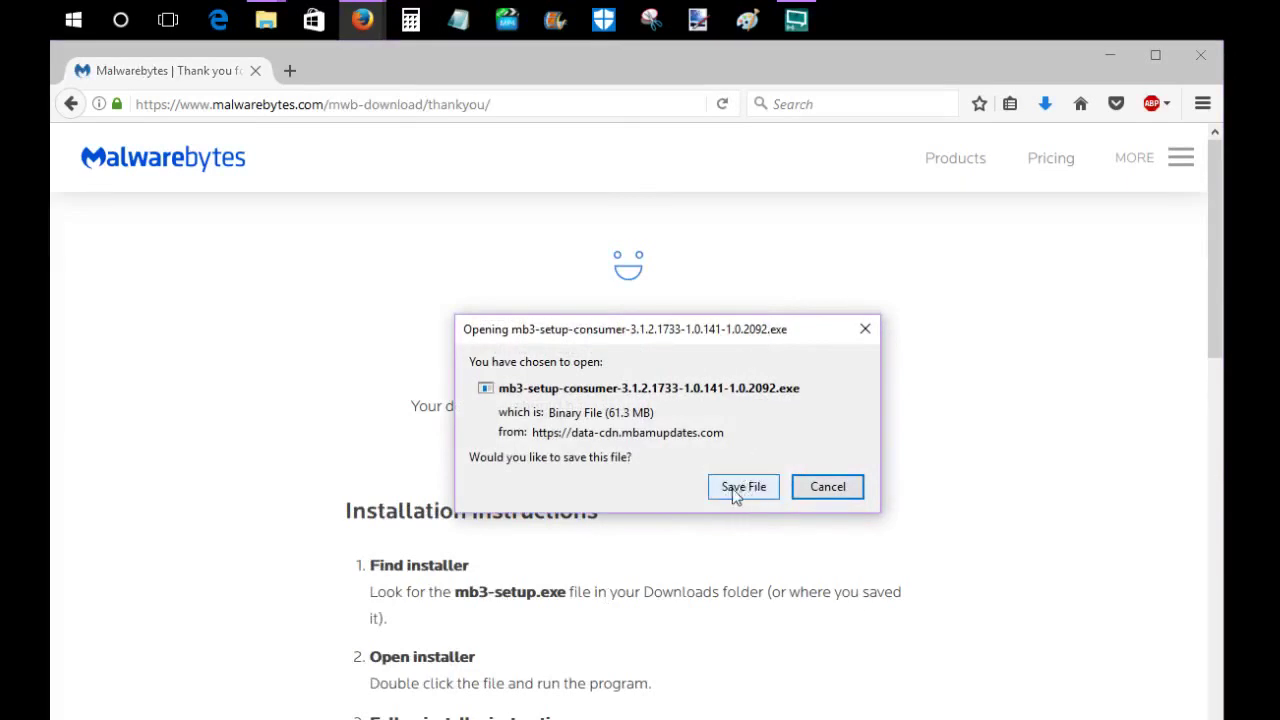
pyautogui.click(828, 487)
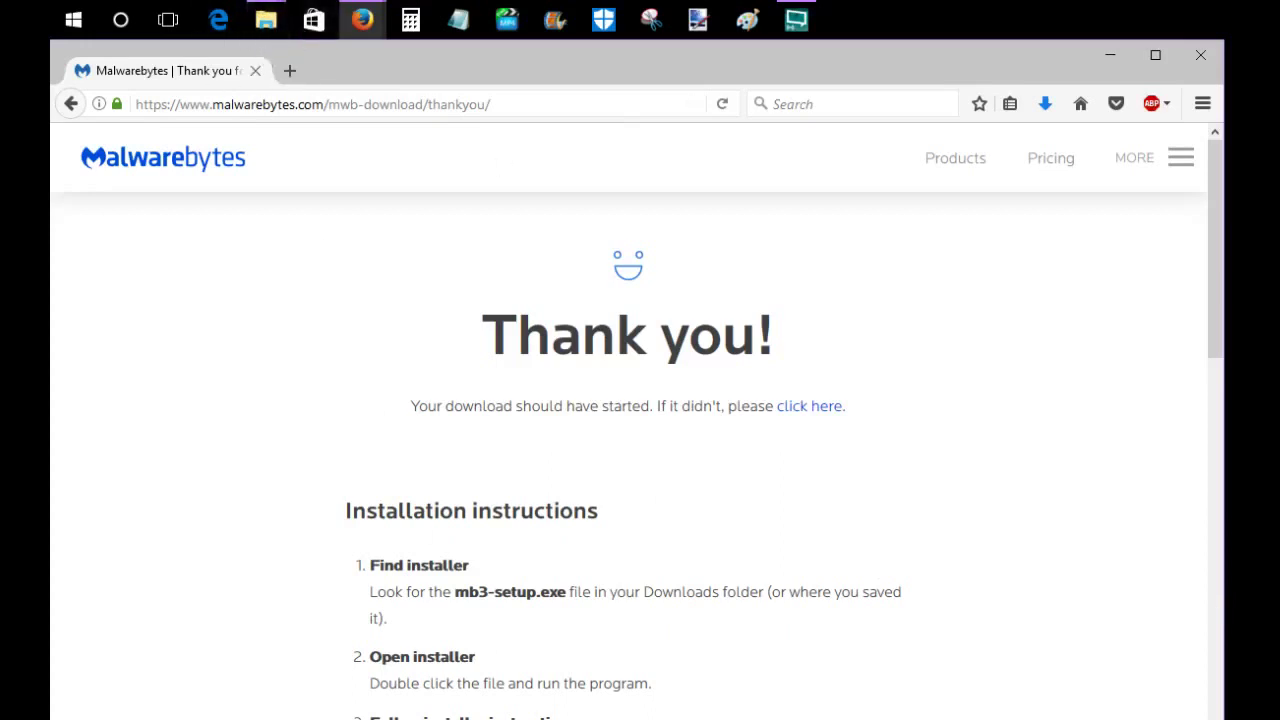
# - Search Windows for "downl" and open the Downloads folder, moving its window clear for working
pyautogui.click(136, 20)
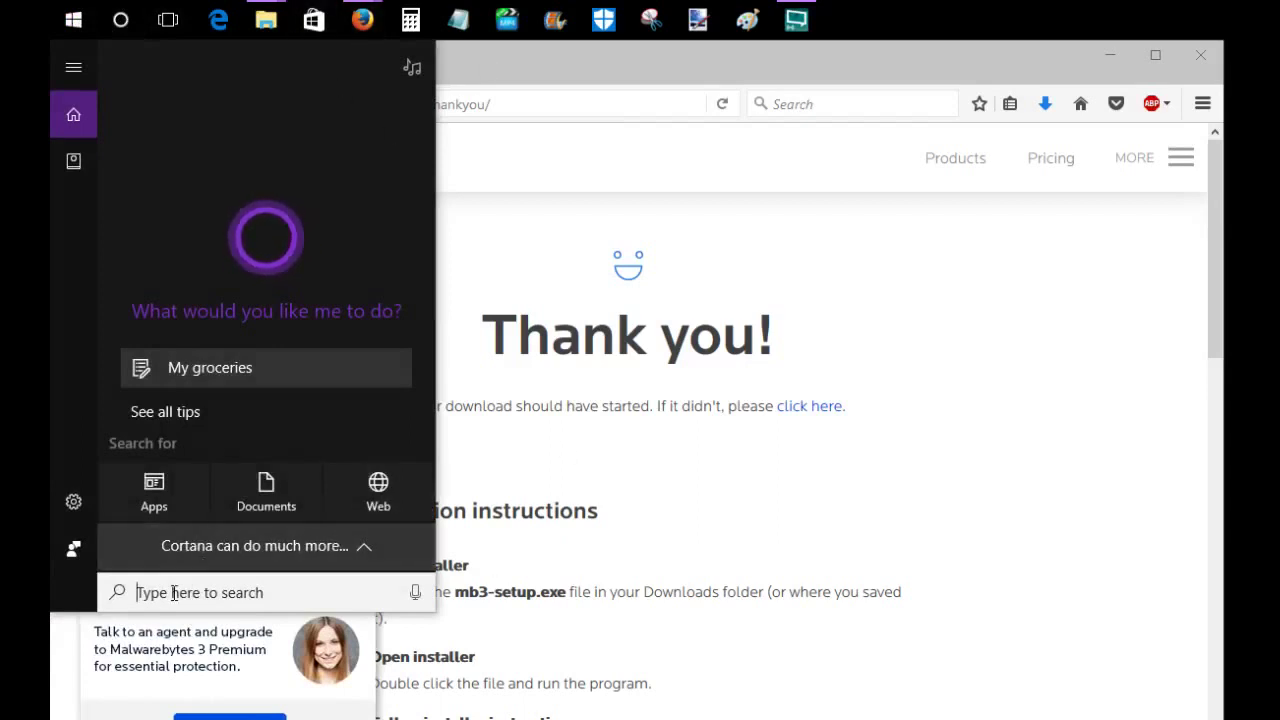
pyautogui.write('down')
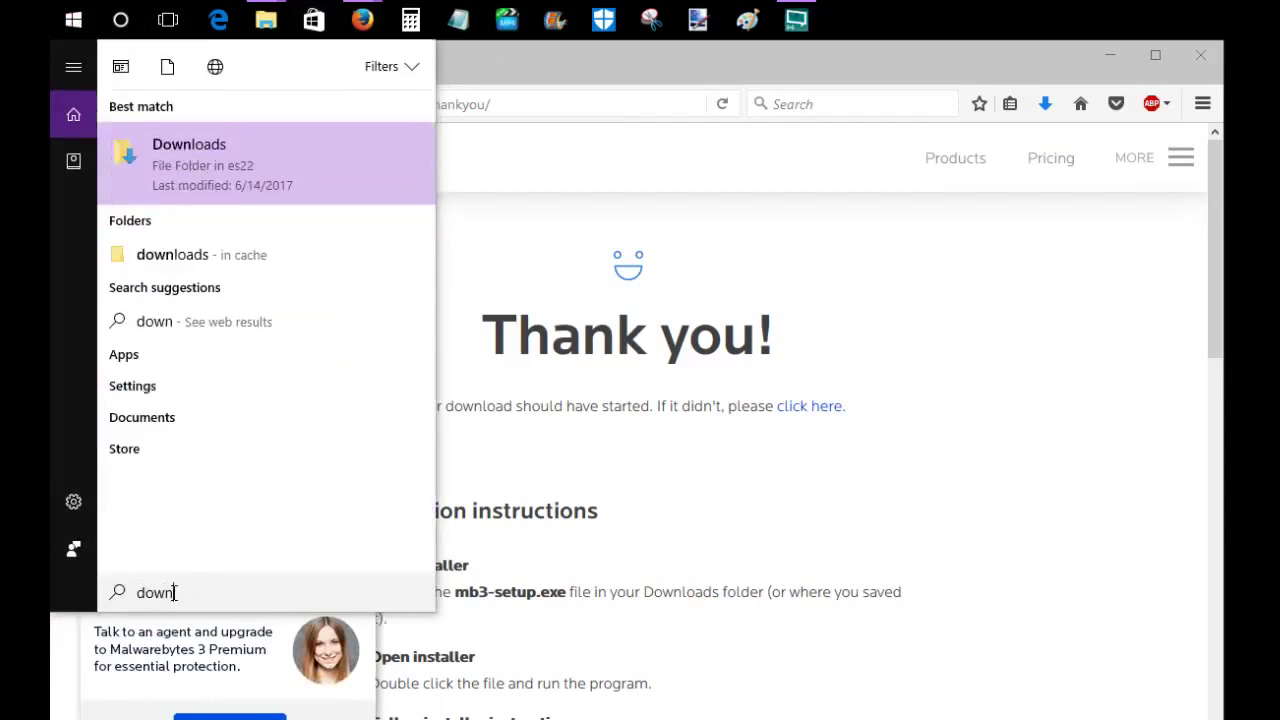
pyautogui.write('l')
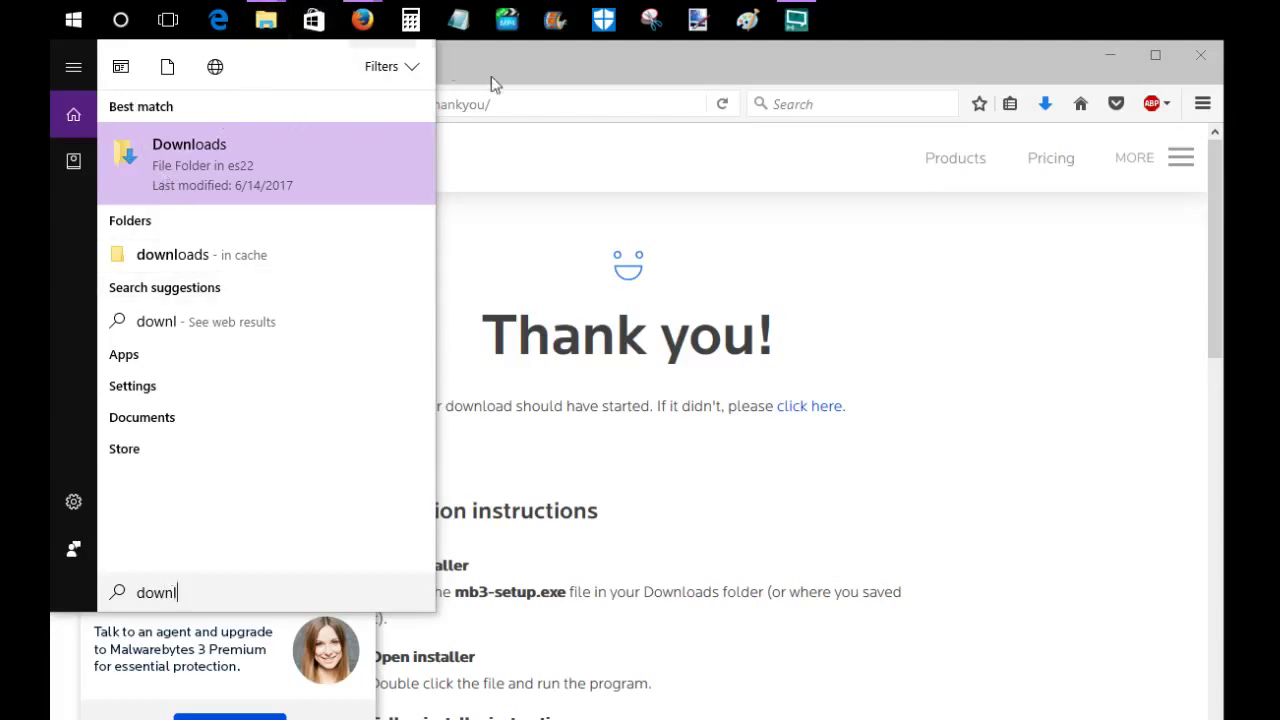
pyautogui.press('Return')
pyautogui.moveTo(755, 123); pyautogui.dragTo(599, 127)
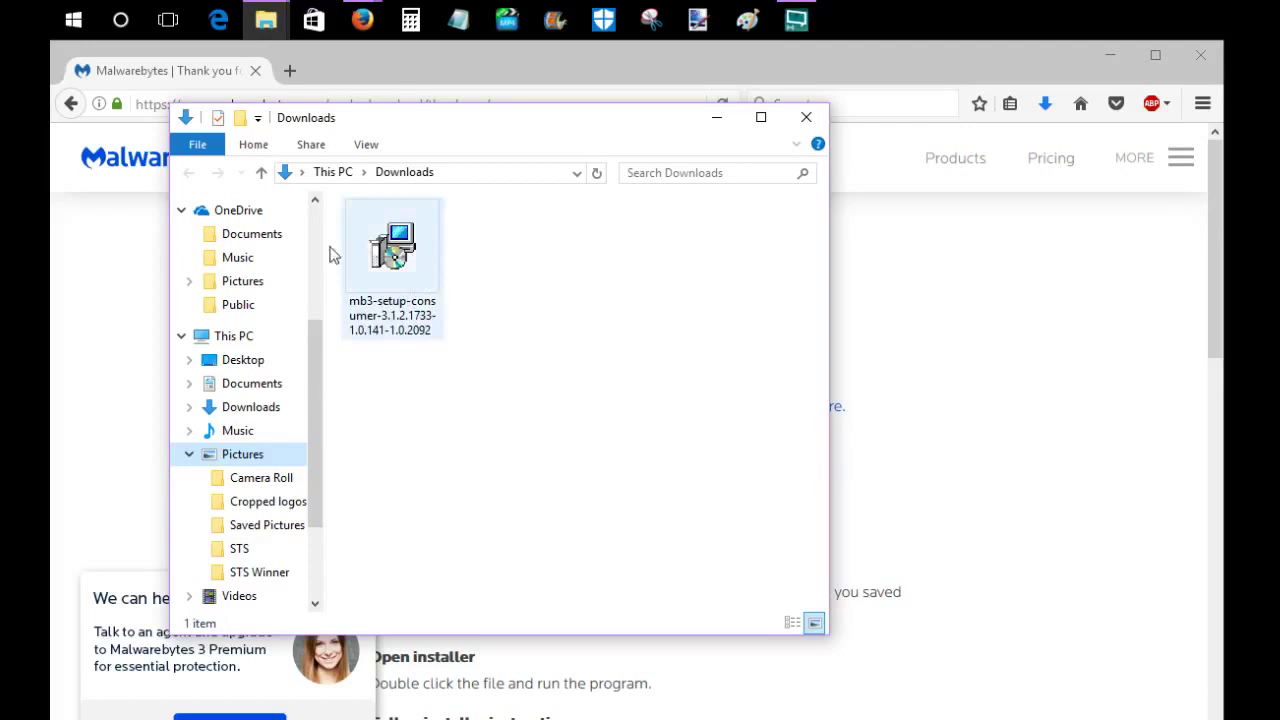
# - Launch the mb3-setup-consumer installer with English as the setup language and continue past the welcome page
pyautogui.doubleClick(380, 258)
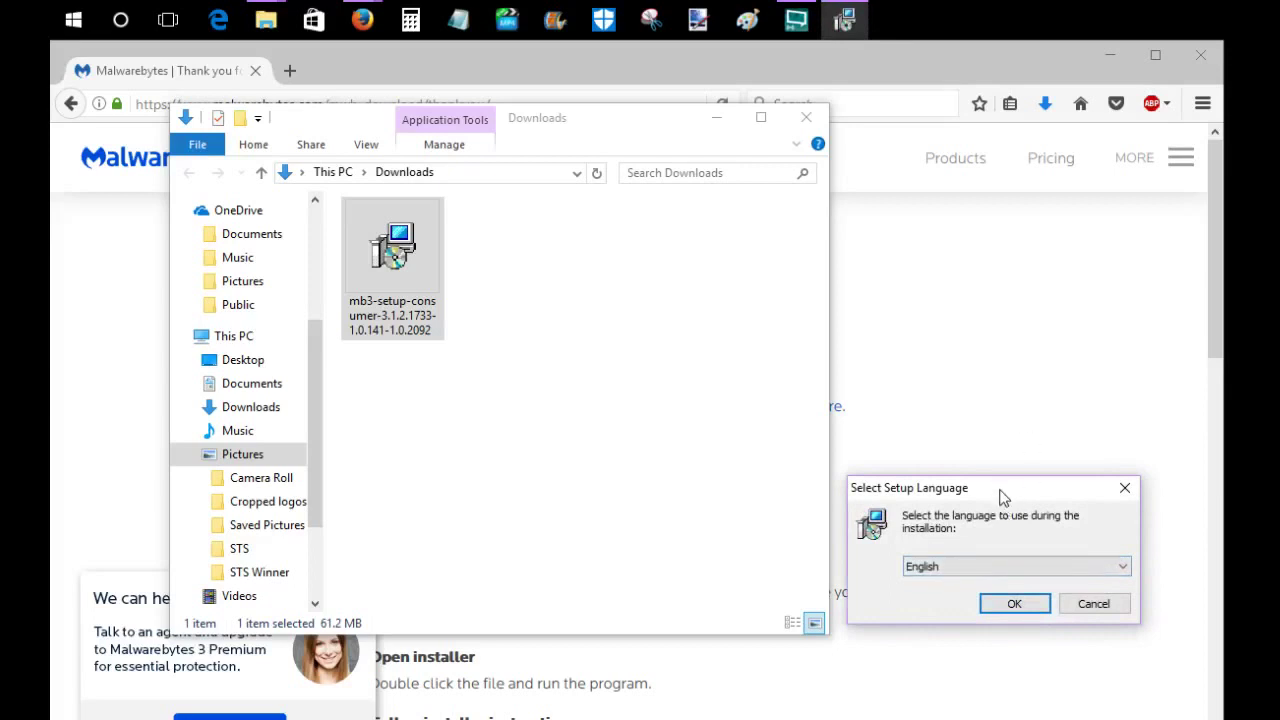
pyautogui.moveTo(1000, 490); pyautogui.dragTo(524, 270)
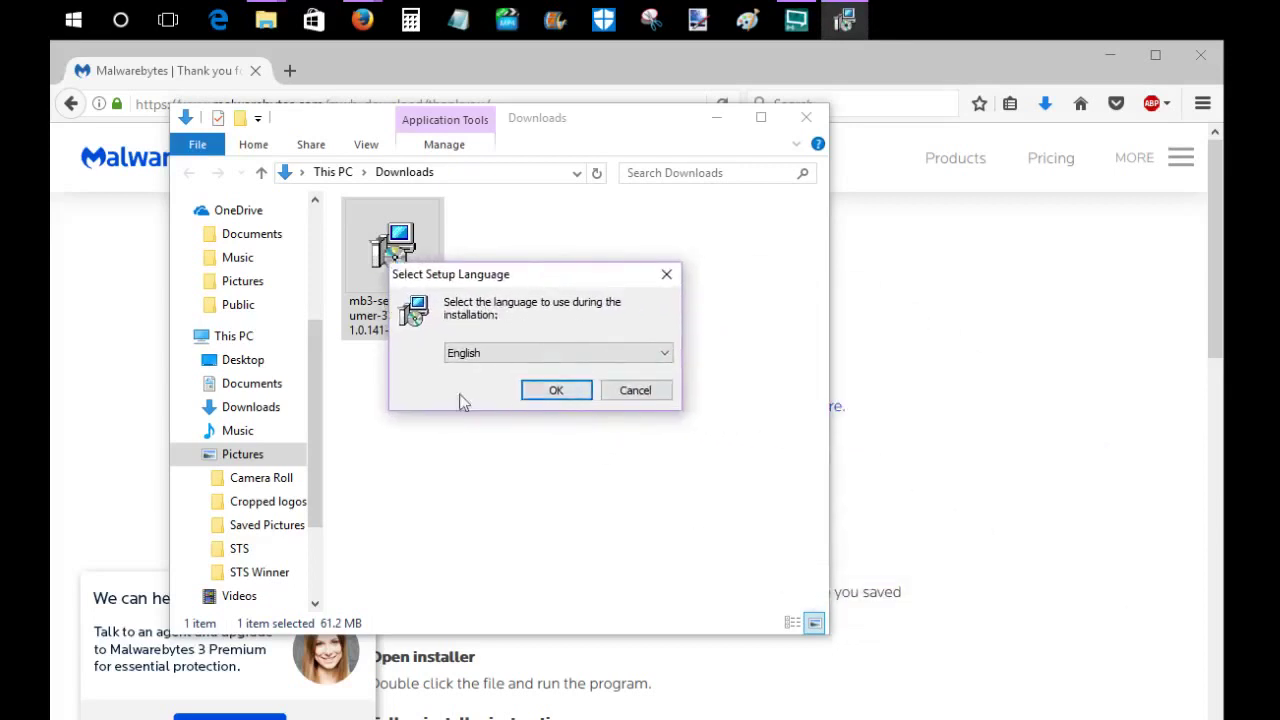
pyautogui.click(556, 390)
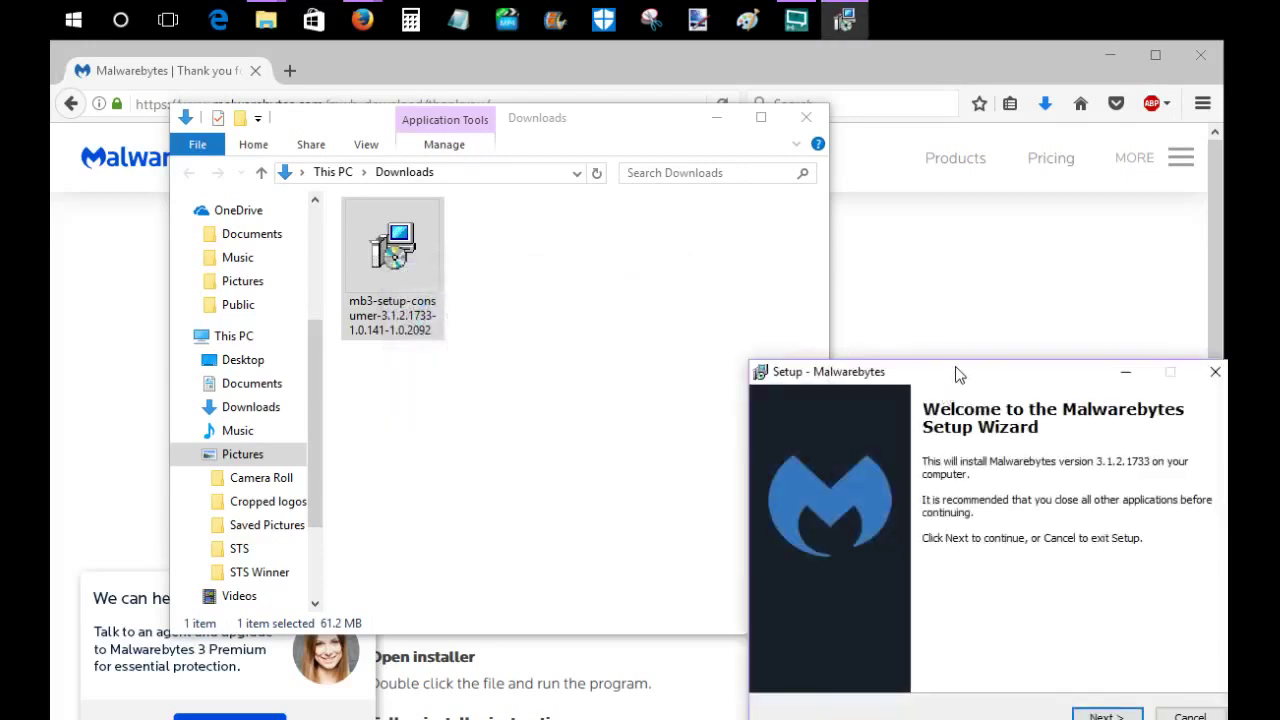
pyautogui.moveTo(955, 370); pyautogui.dragTo(559, 221)
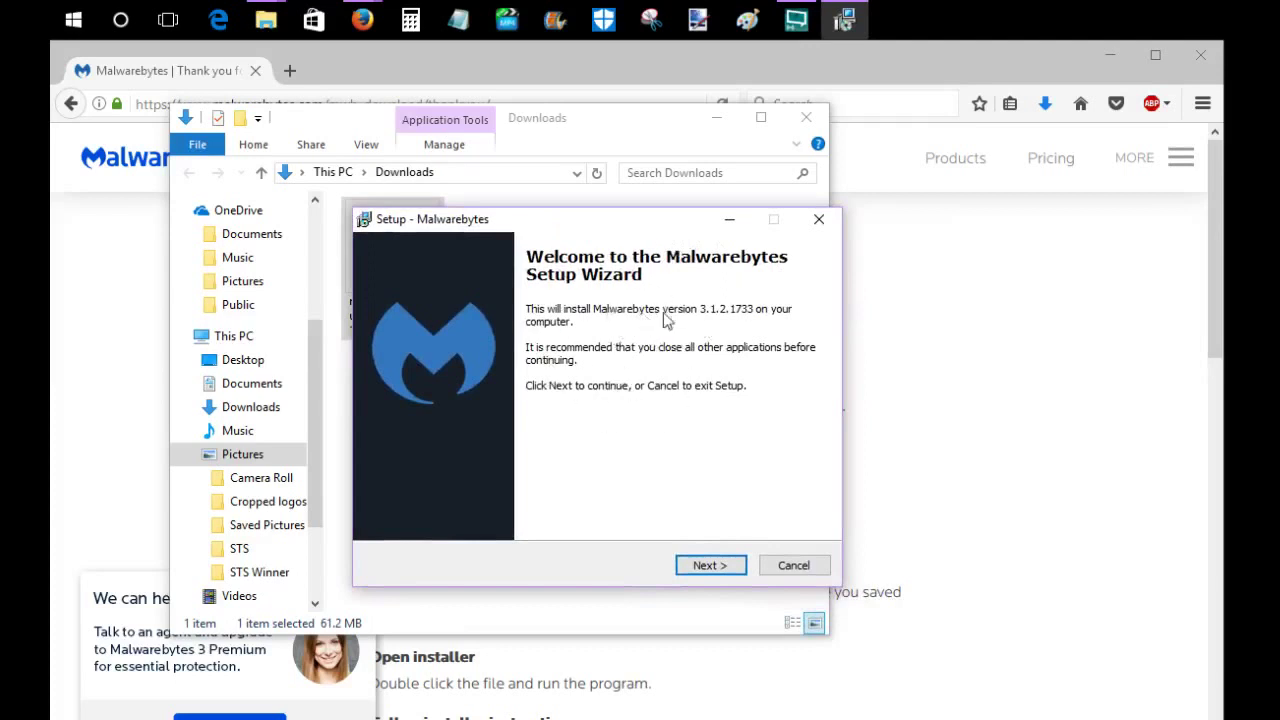
pyautogui.click(704, 566)
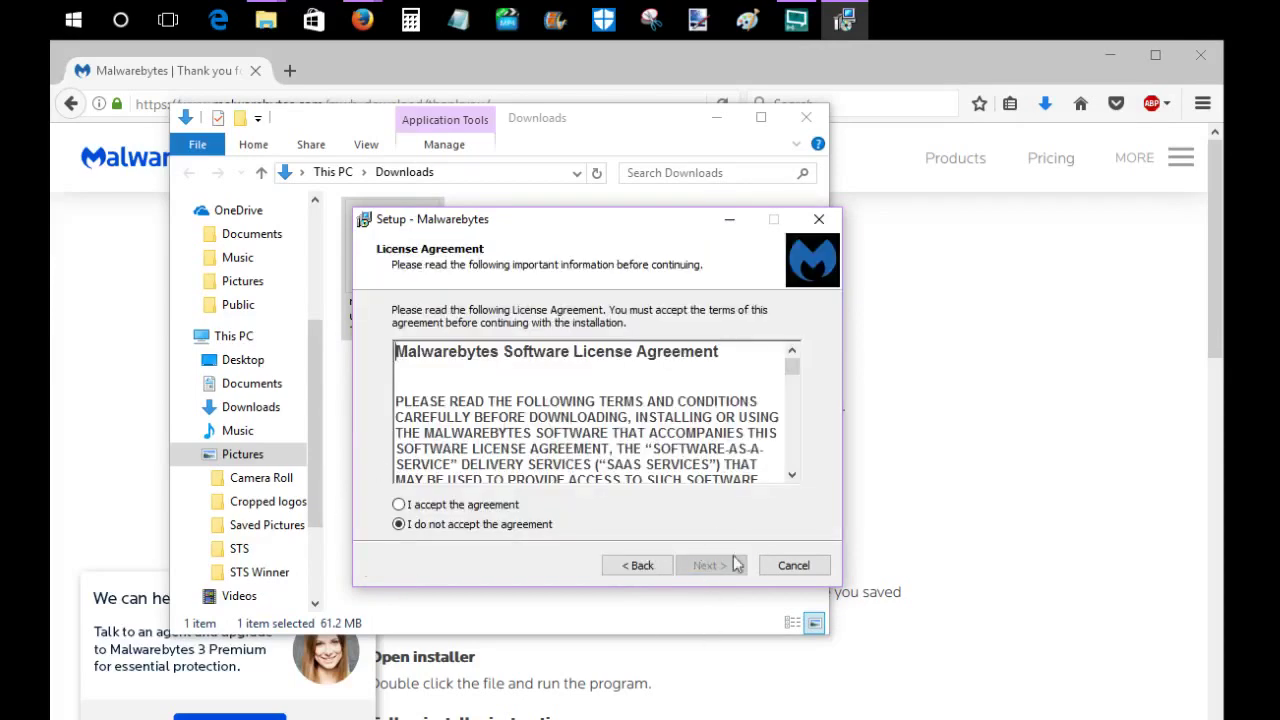
# - Accept the Malwarebytes license agreement and continue past the release information page
pyautogui.scroll(-3, 440, 467)
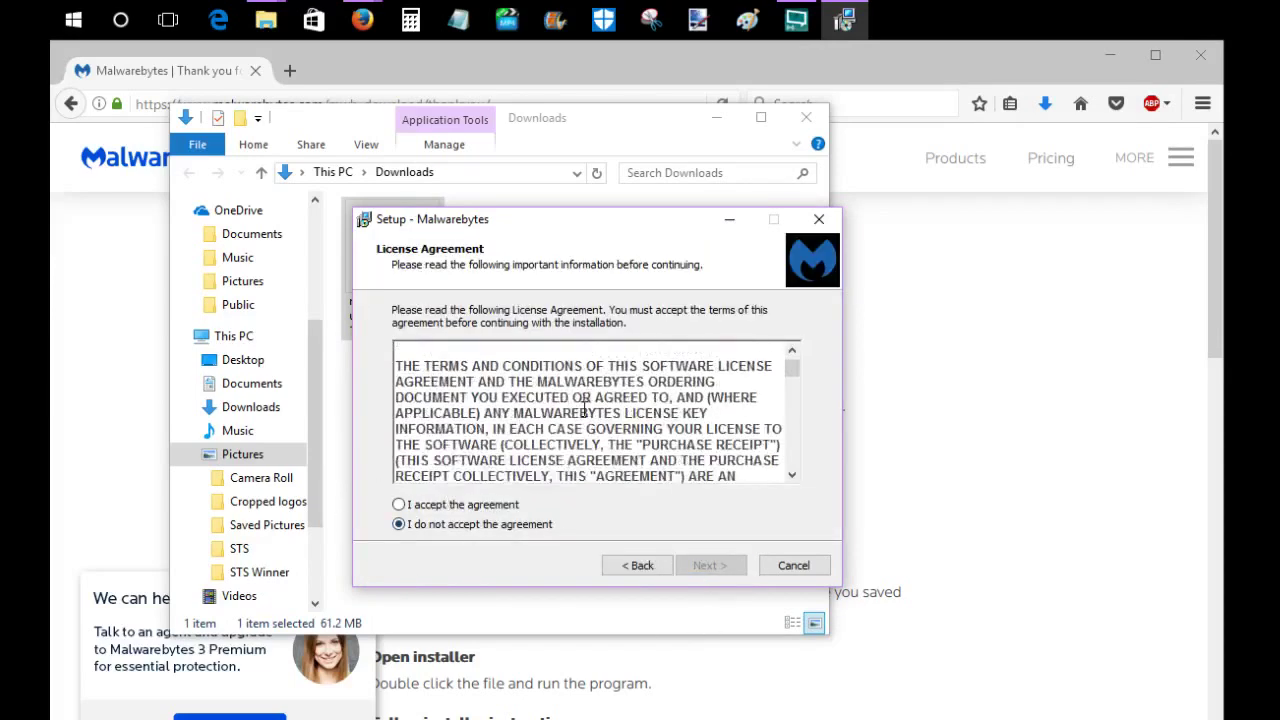
pyautogui.scroll(1, 439, 465)
pyautogui.click(399, 504)
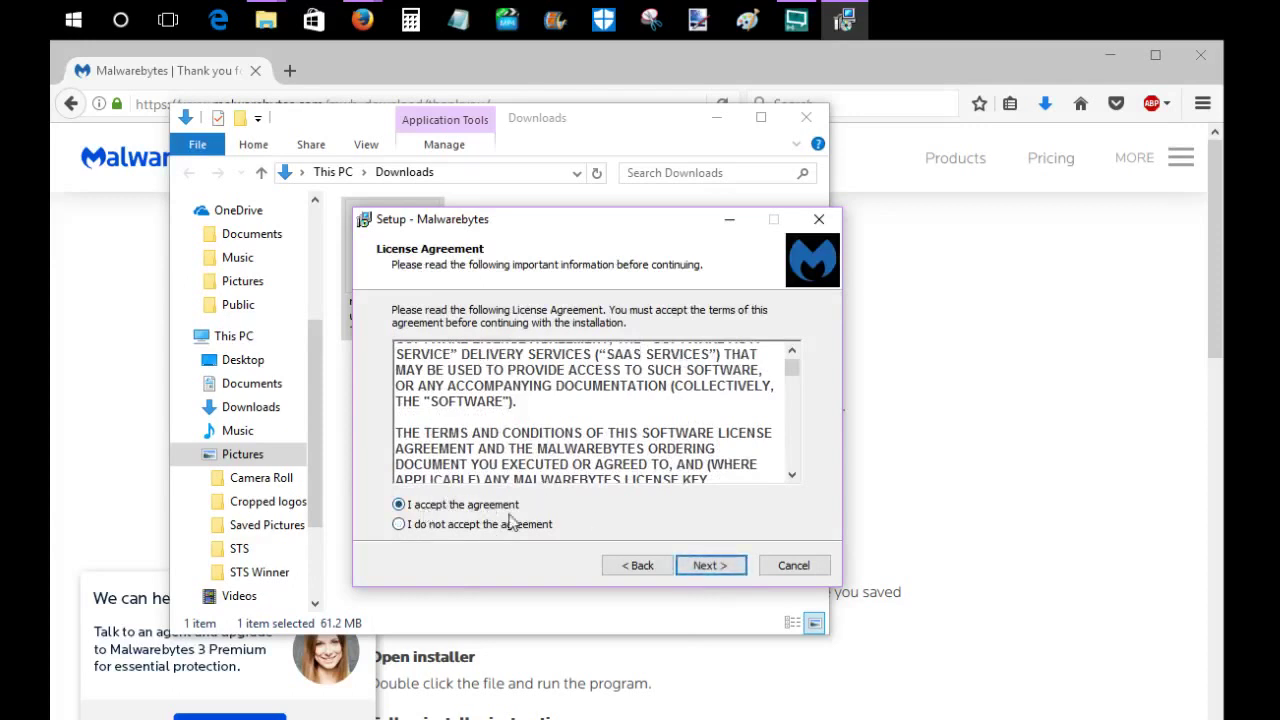
pyautogui.scroll(1, 630, 430)
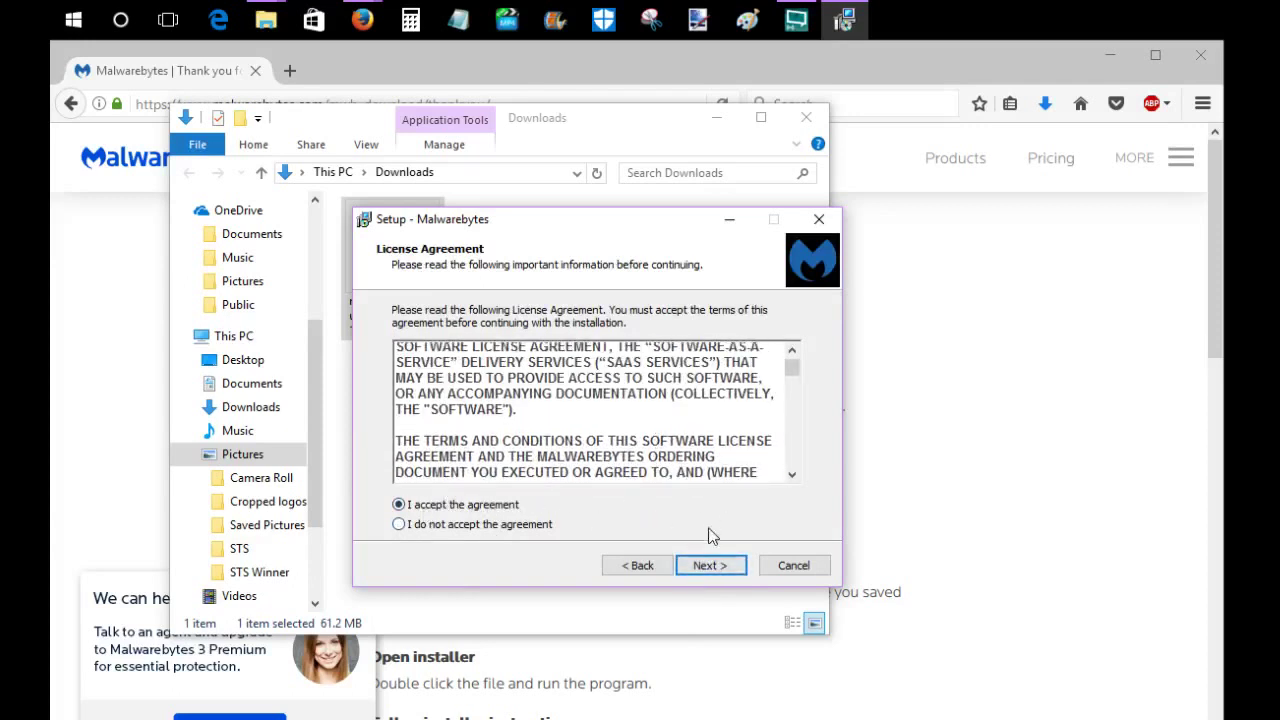
pyautogui.click(714, 567)
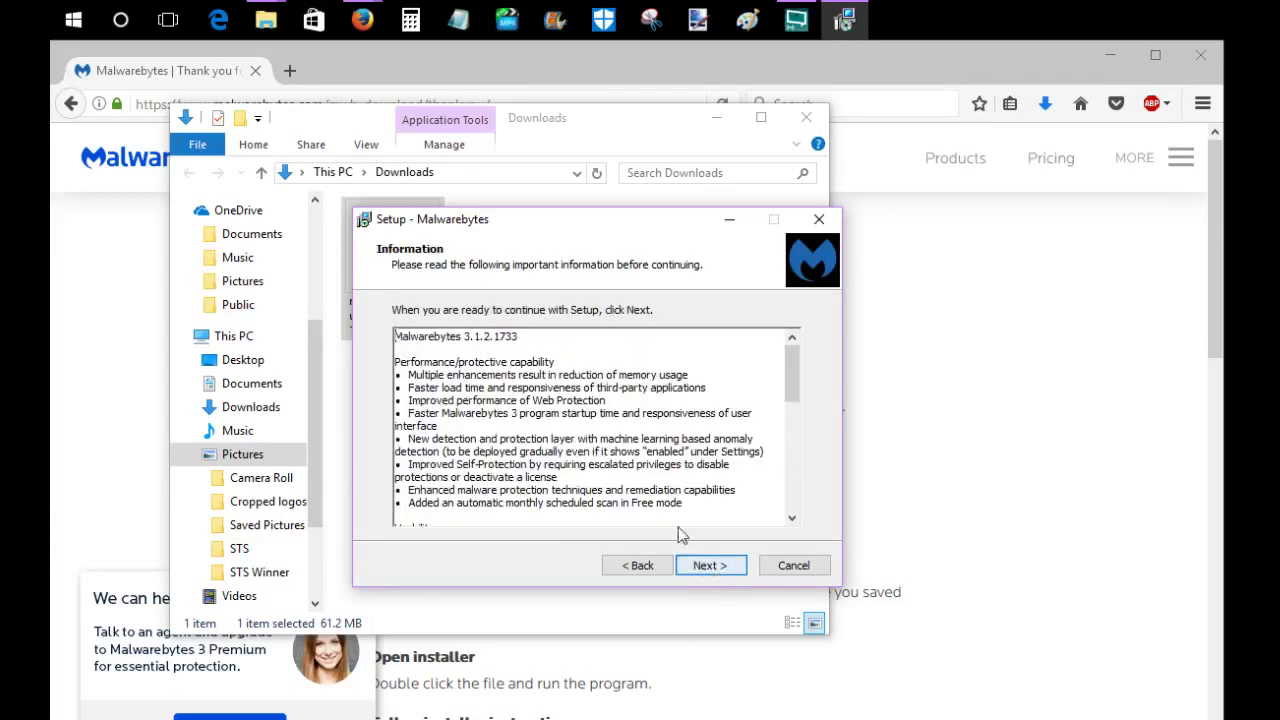
pyautogui.click(736, 567)
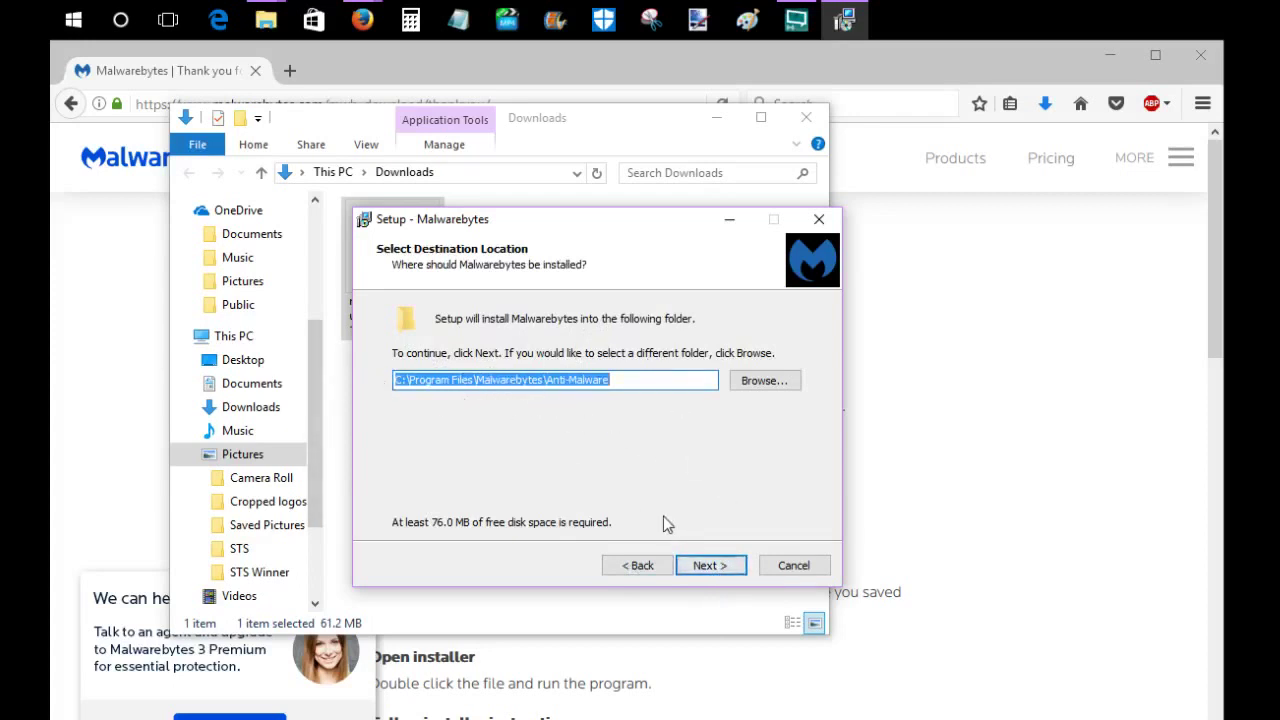
# - Install Malwarebytes with the default destination, Start Menu folder and desktop shortcut, and dismiss the Introducing Malwarebytes 3 notice
pyautogui.click(708, 566)
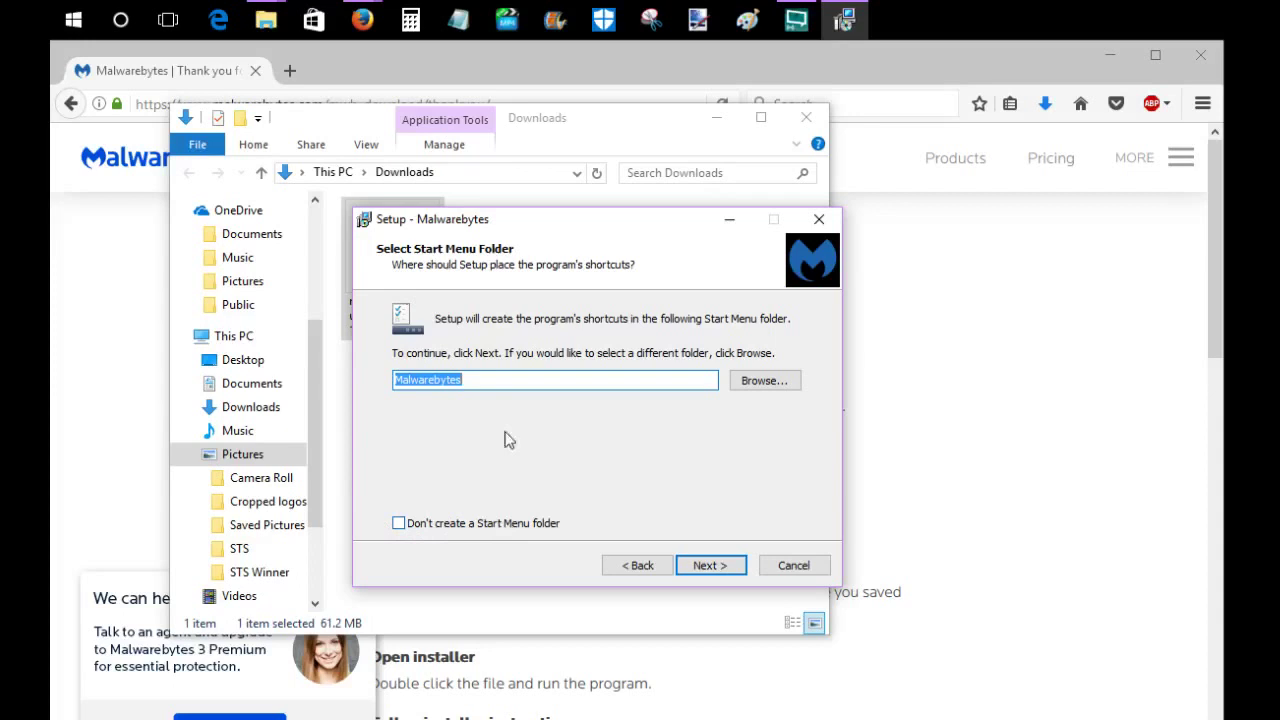
pyautogui.click(712, 565)
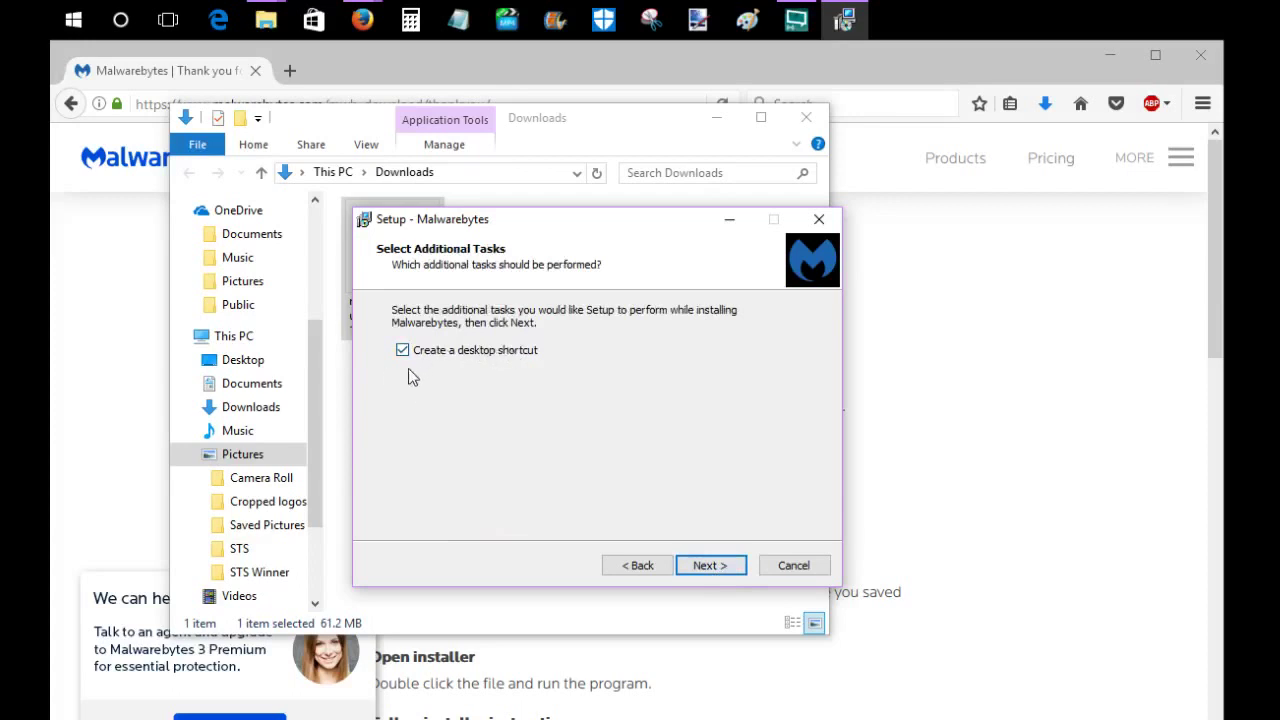
pyautogui.click(704, 566)
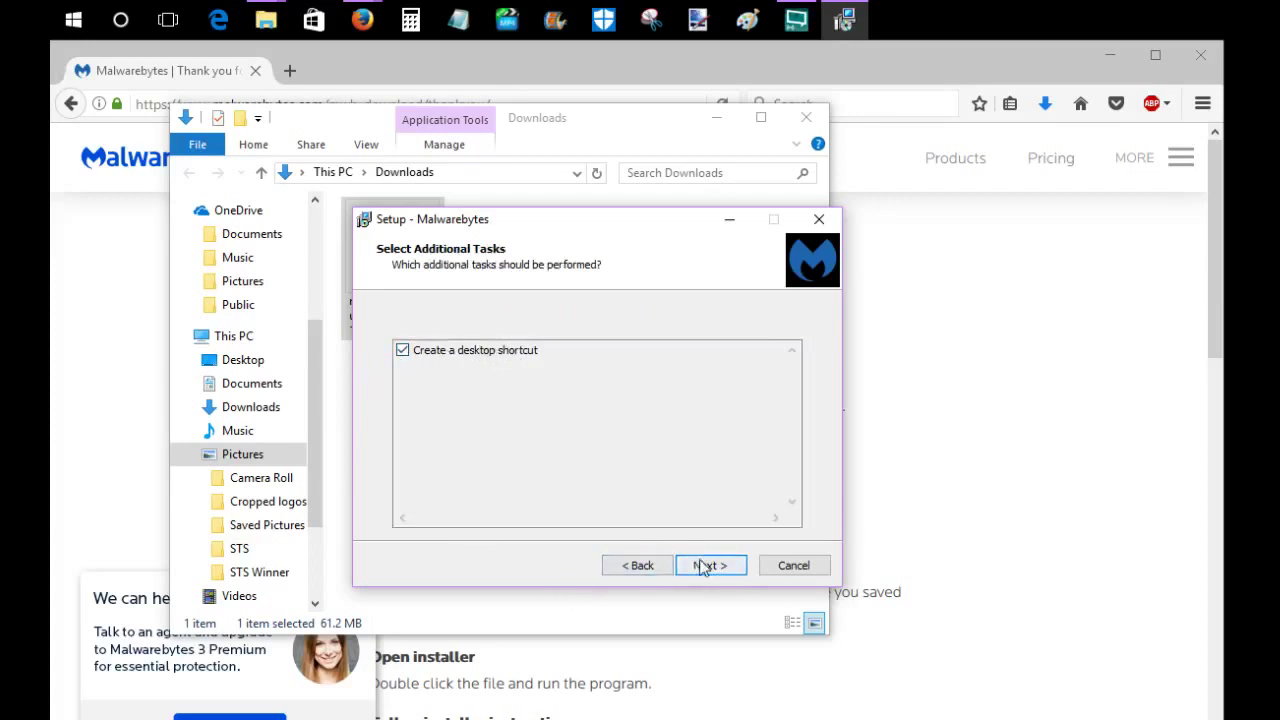
pyautogui.click(724, 566)
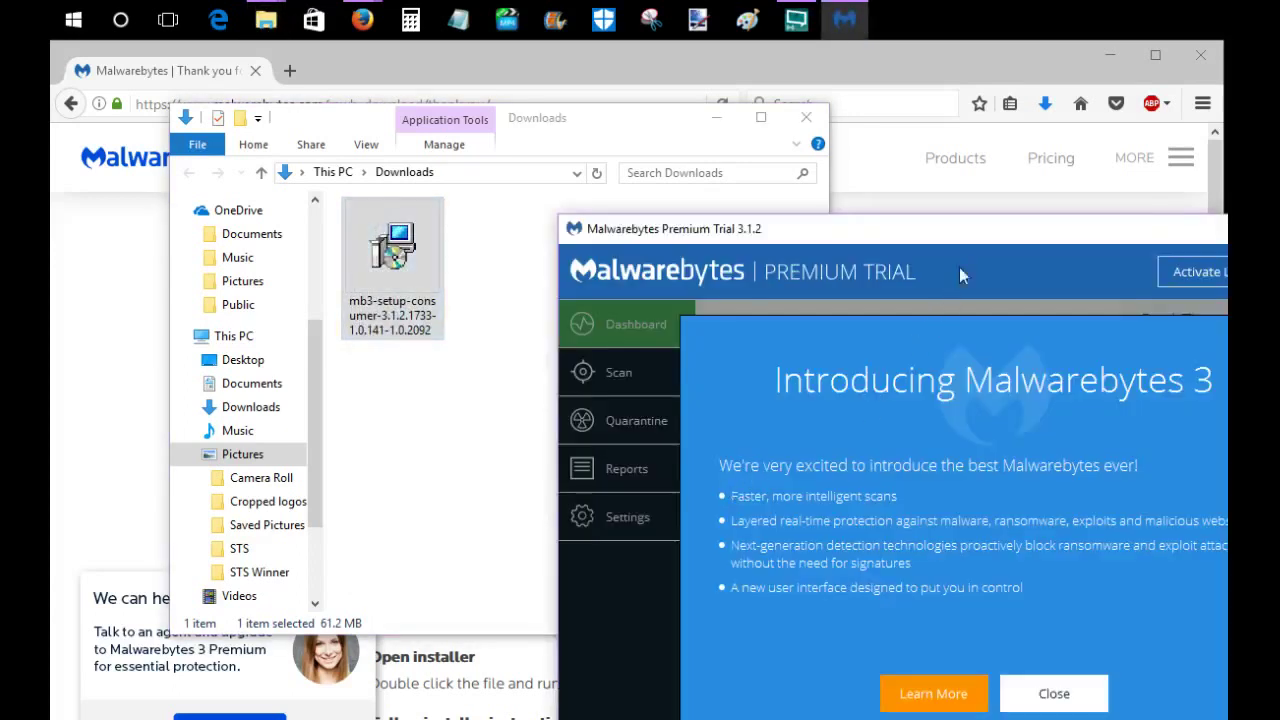
pyautogui.moveTo(959, 267); pyautogui.dragTo(561, 90)
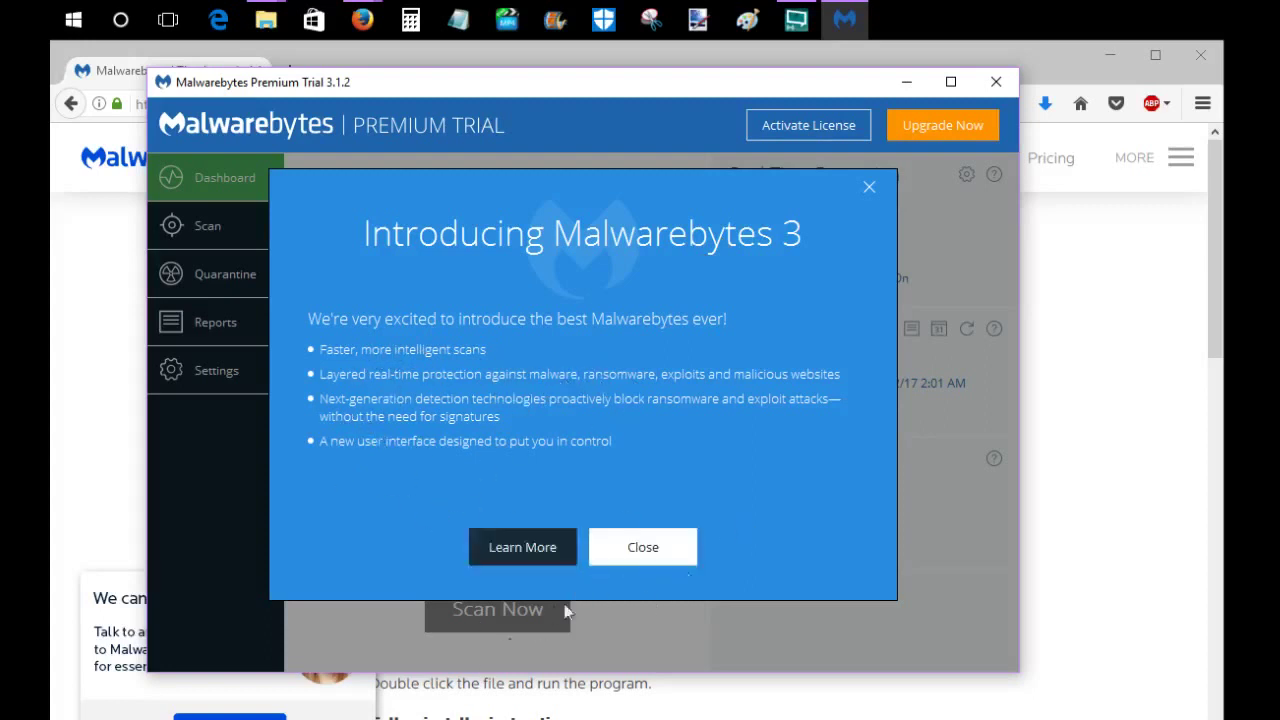
pyautogui.click(651, 553)
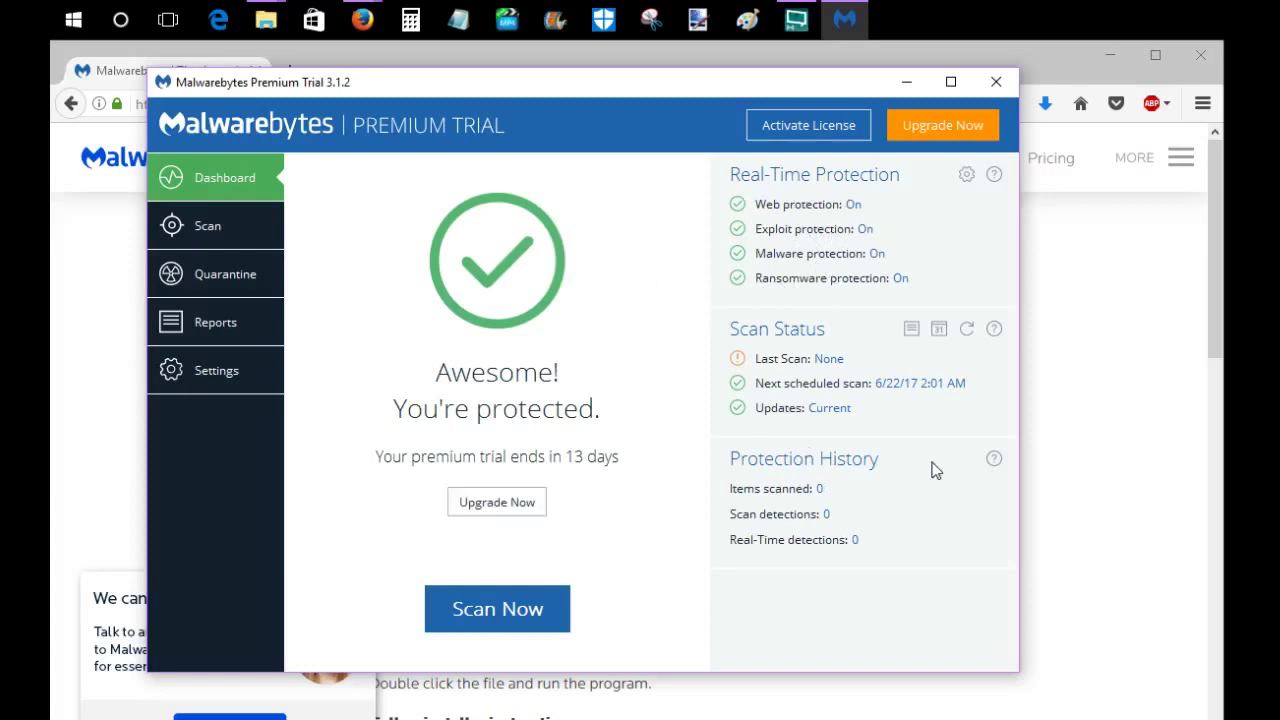
# - Review the available scan methods, the quarantine list and the application settings in Malwarebytes
pyautogui.click(216, 230)
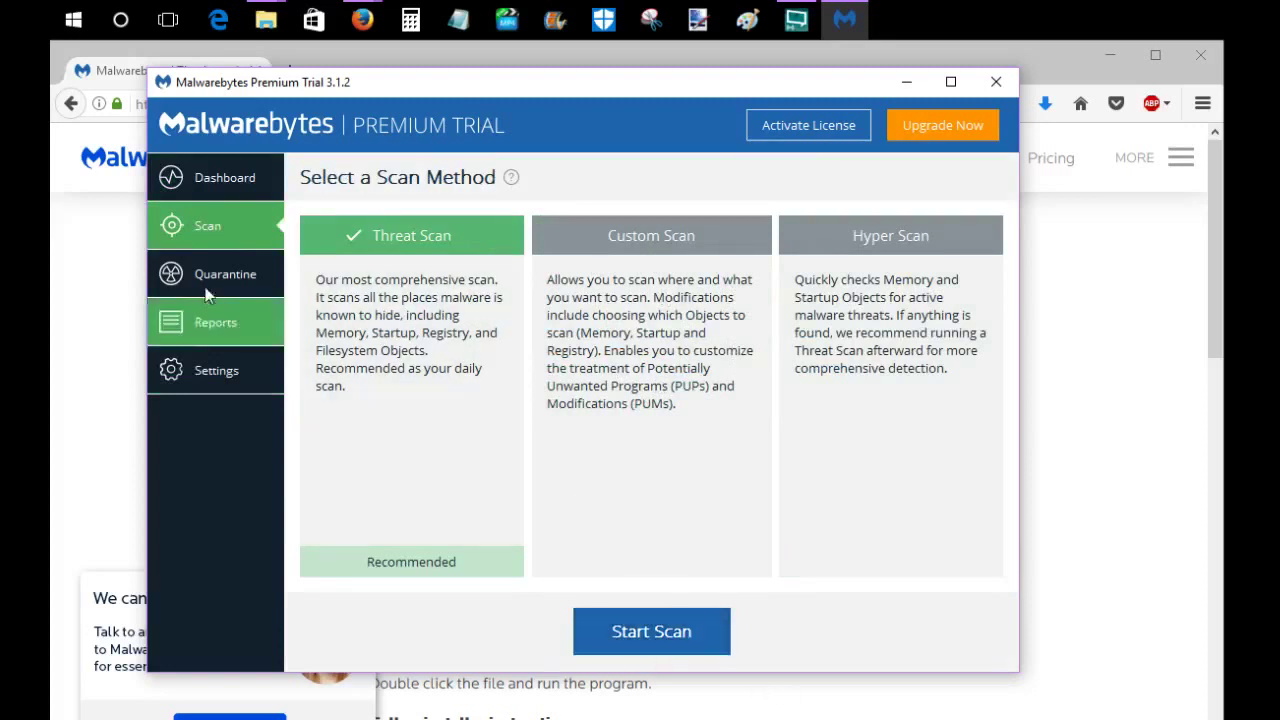
pyautogui.click(244, 289)
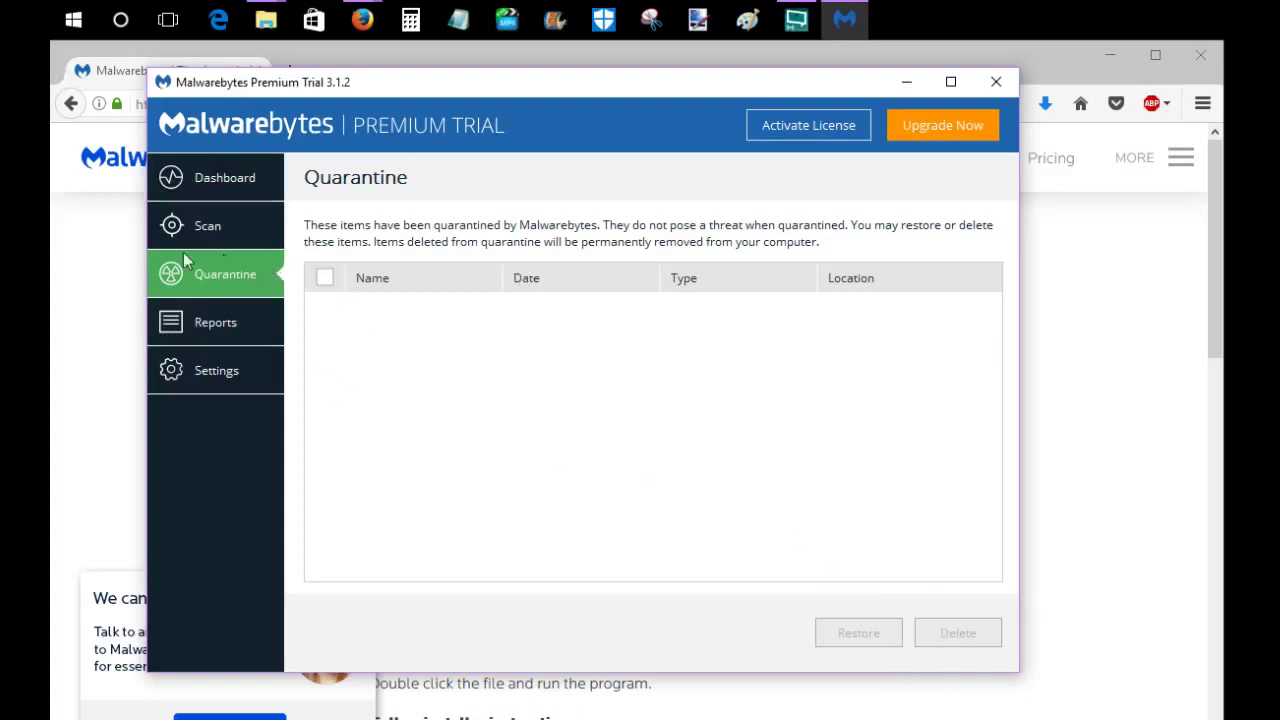
pyautogui.click(230, 360)
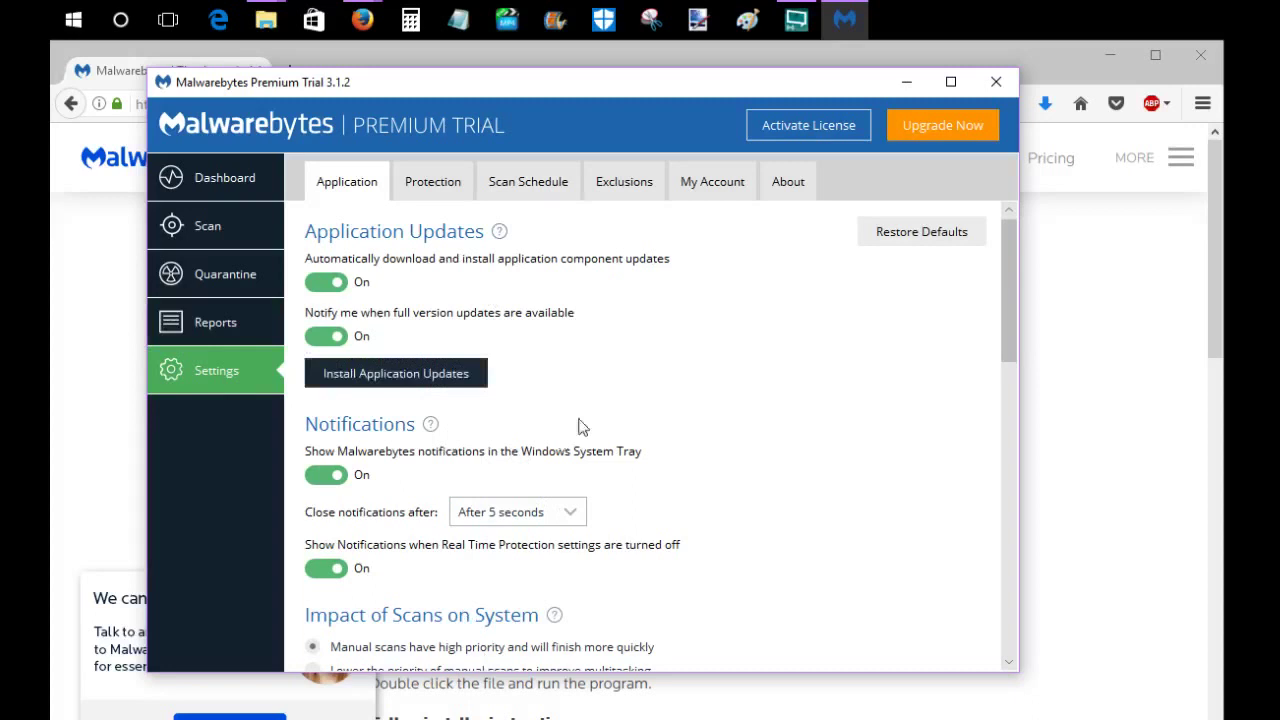
# - Run a Threat Scan and quarantine the detected potentially unwanted program, declining the computer restart
pyautogui.click(193, 231)
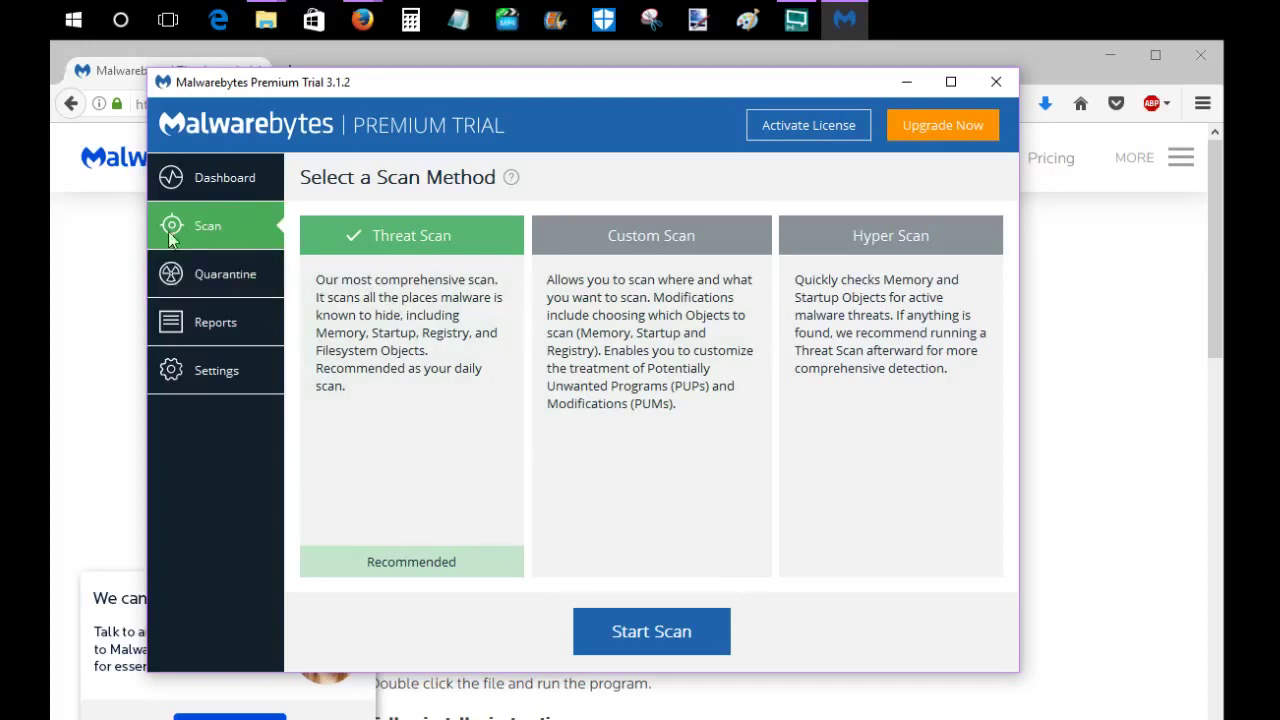
pyautogui.click(640, 614)
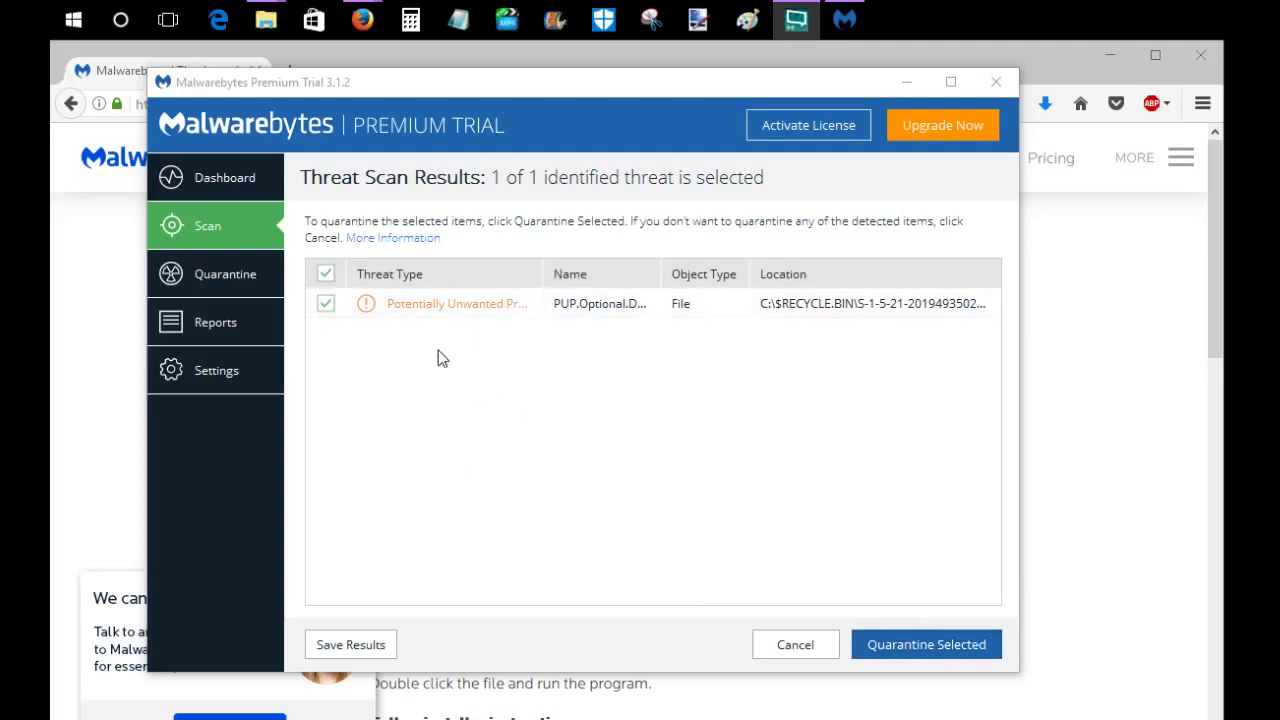
pyautogui.click(921, 646)
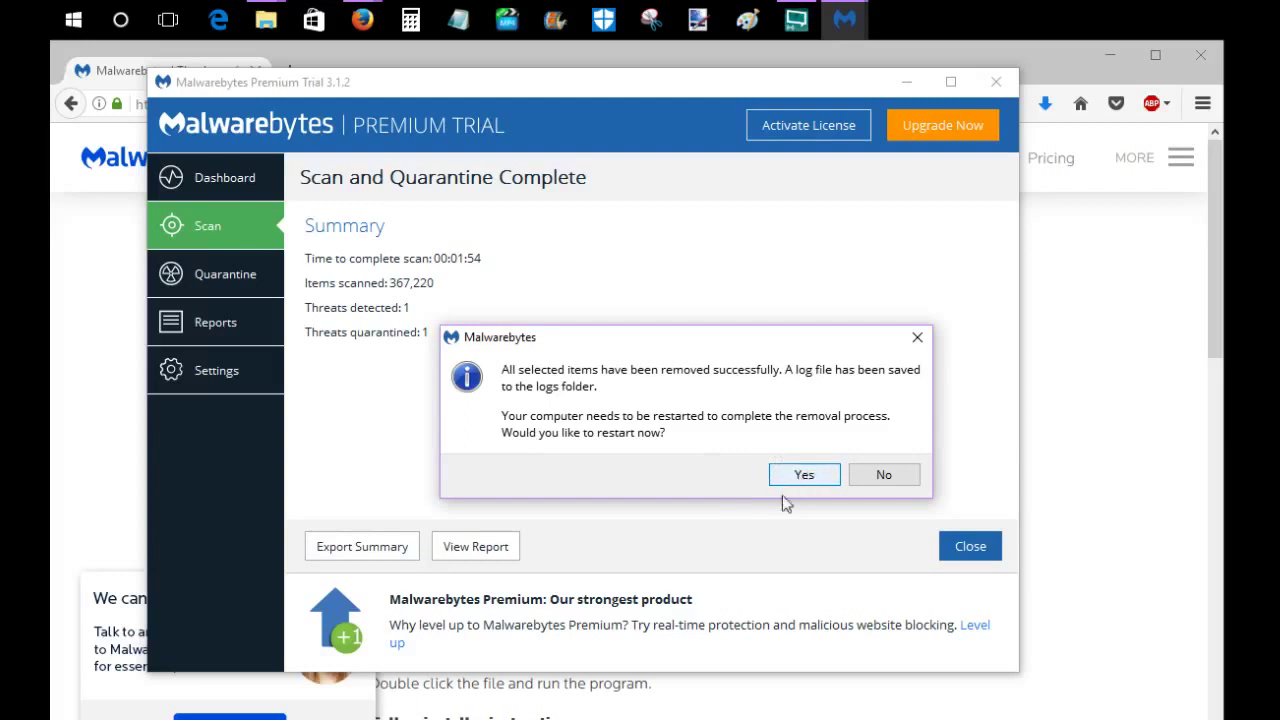
pyautogui.click(870, 474)
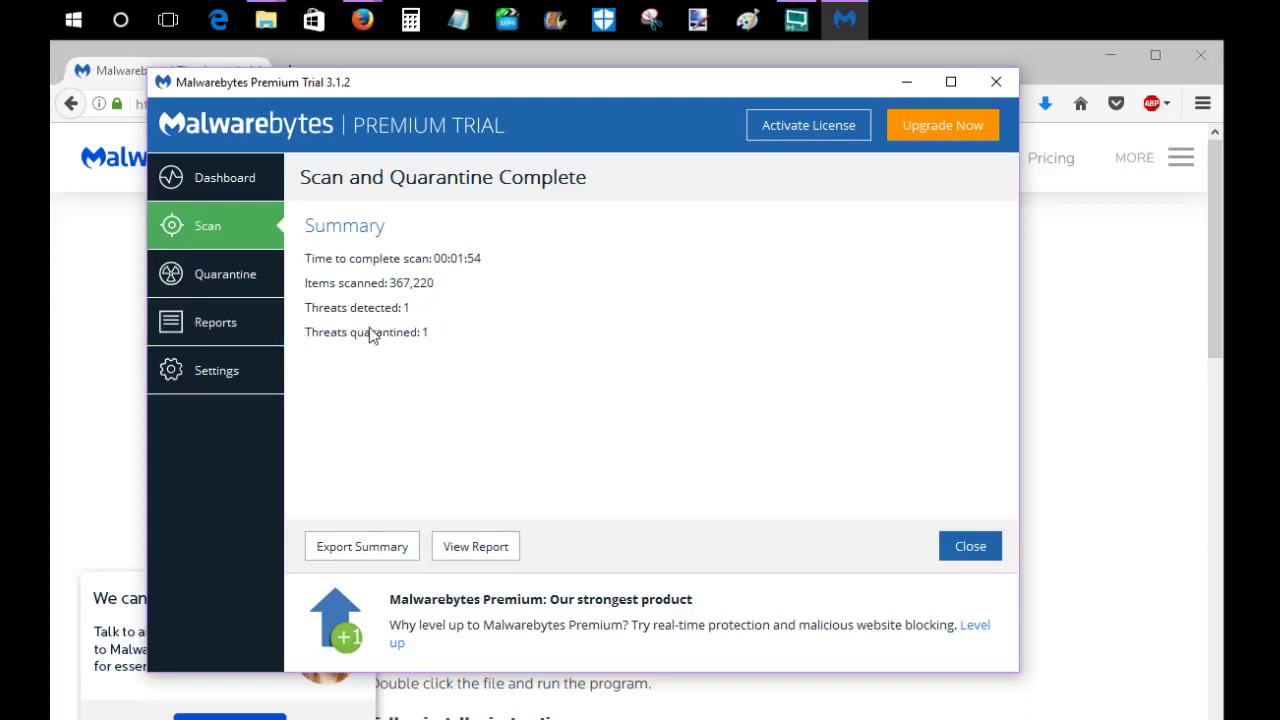
# - Permanently delete the PUP.Optional file from the Malwarebytes quarantine
pyautogui.click(233, 273)
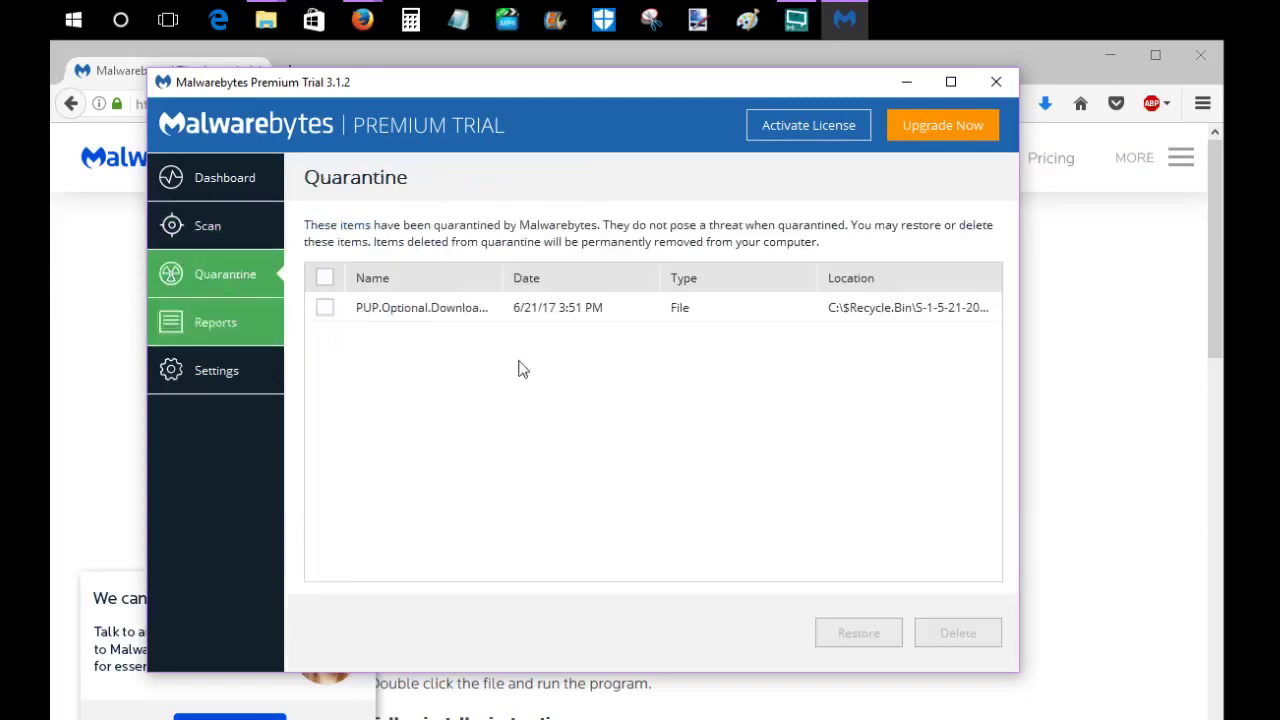
pyautogui.click(324, 307)
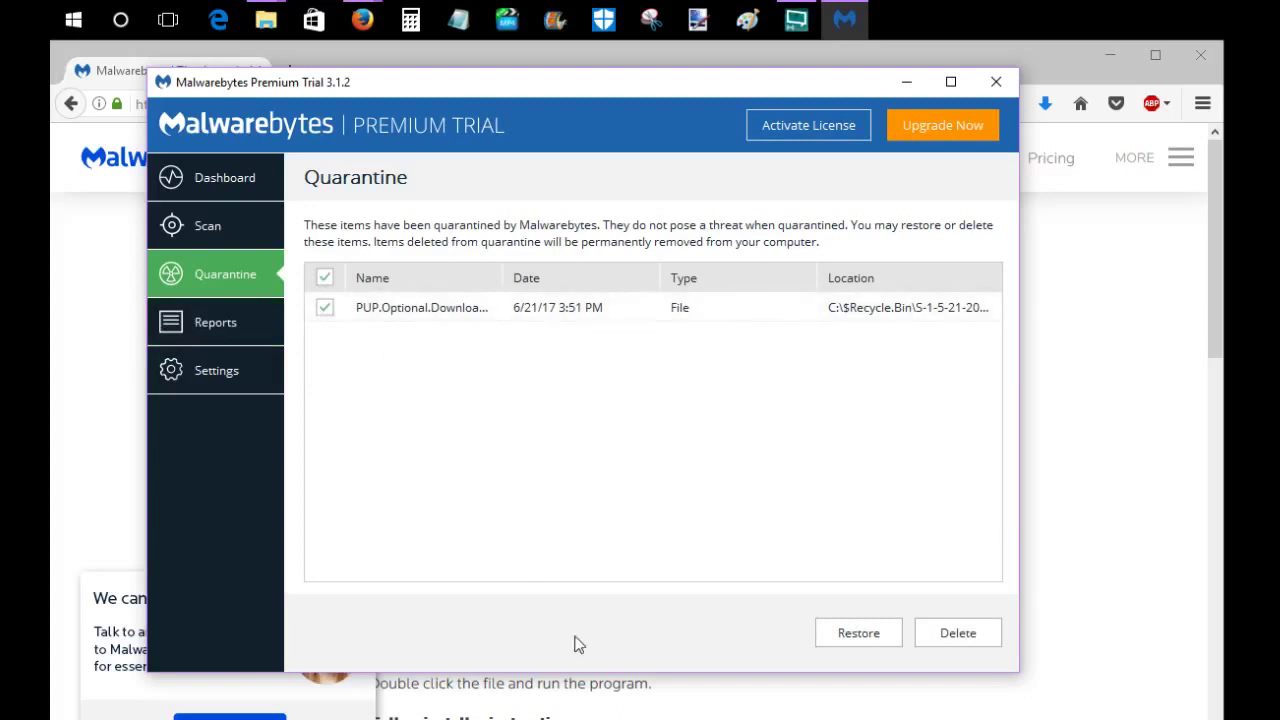
pyautogui.click(952, 633)
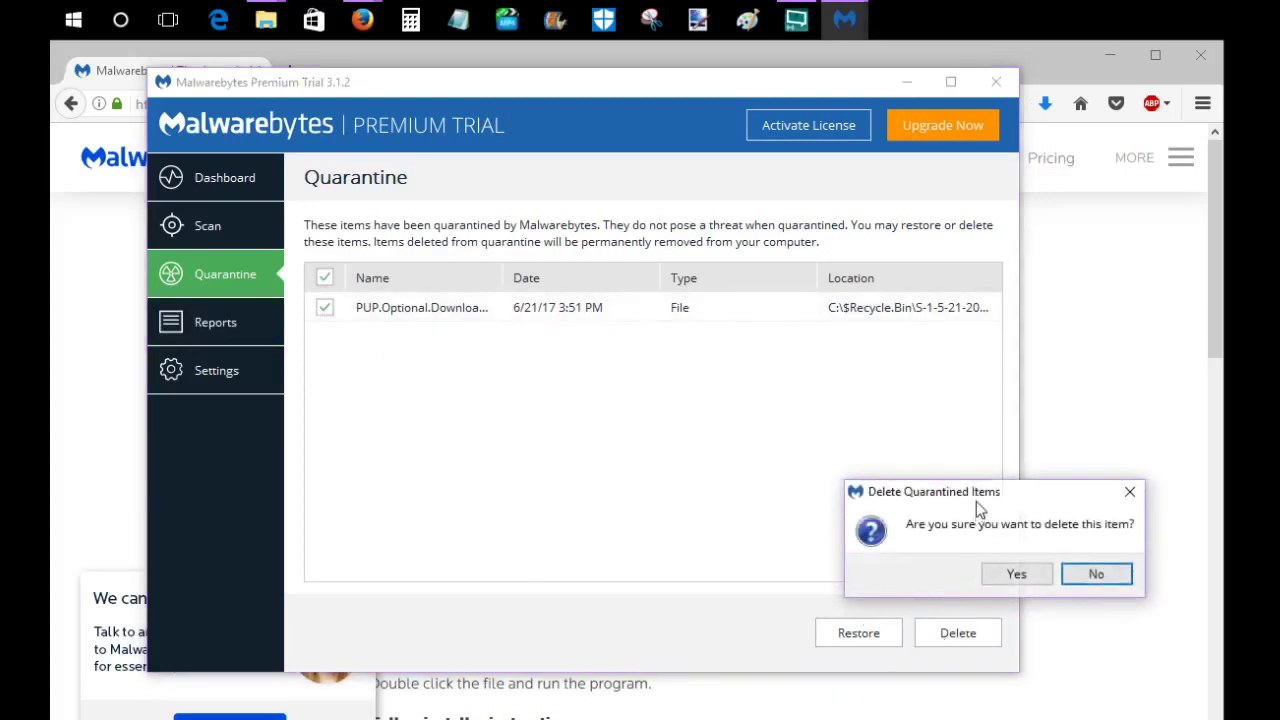
pyautogui.click(727, 428)
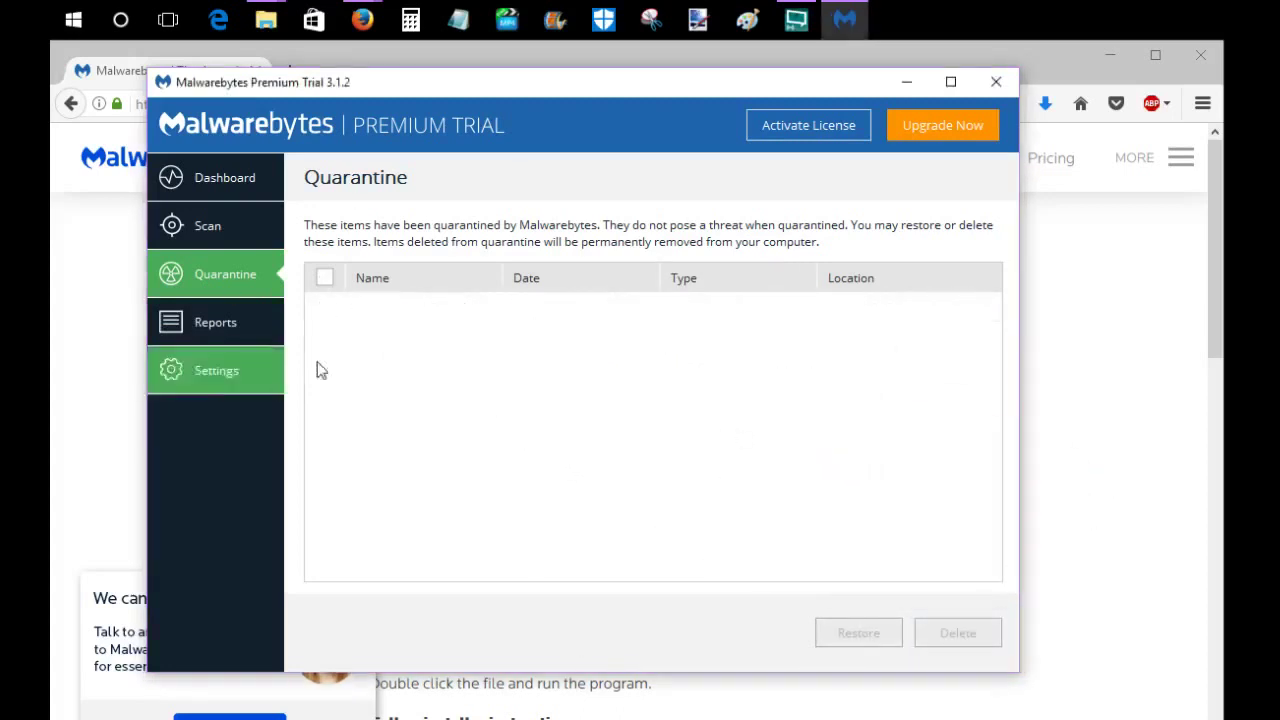